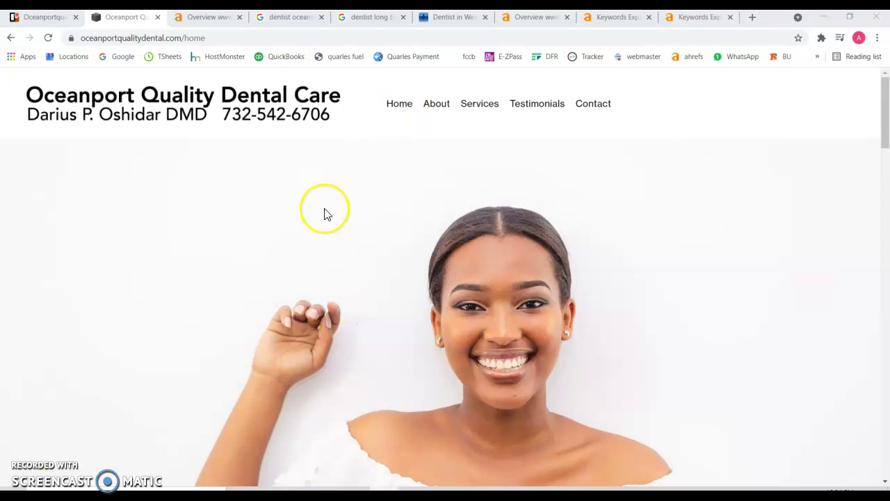
- Scroll through the Oceanport Quality Dental home page and back up to the top
scroll(327, 214, "down", 5)
scroll(327, 214, "down", 3)
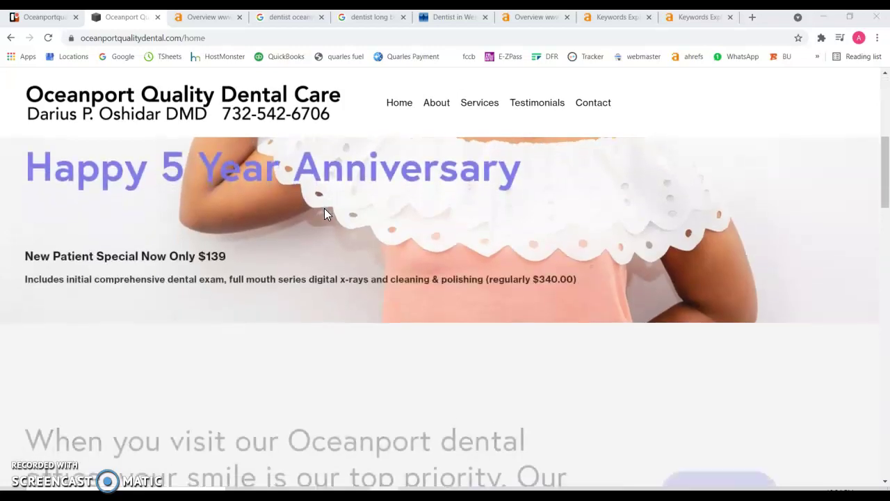
scroll(327, 214, "down", 4)
scroll(249, 300, "down", 4)
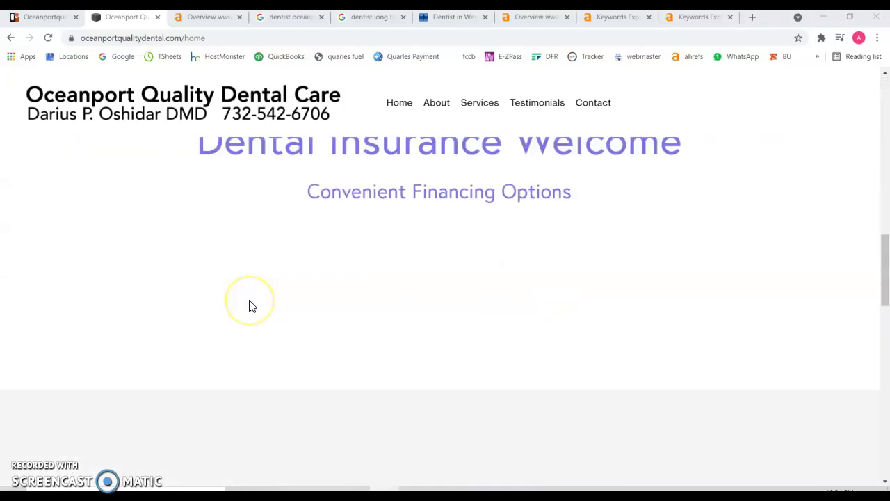
scroll(252, 306, "down", 3)
scroll(252, 306, "down", 5)
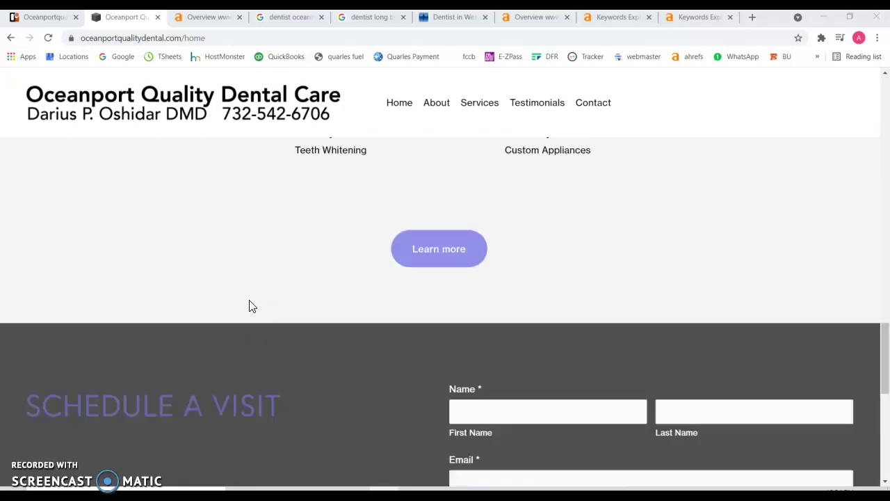
scroll(252, 306, "down", 4)
scroll(250, 301, "down", 4)
scroll(250, 302, "up", 3)
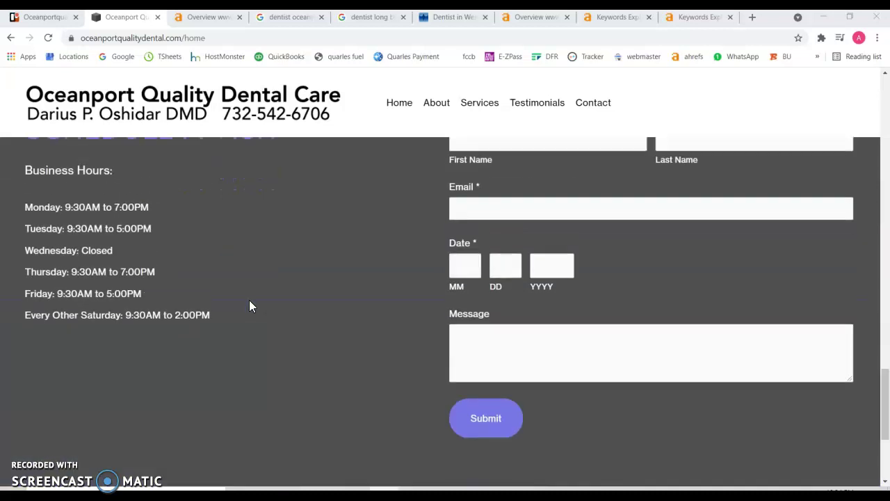
scroll(250, 302, "down", 3)
scroll(249, 305, "up", 5)
scroll(249, 304, "up", 2)
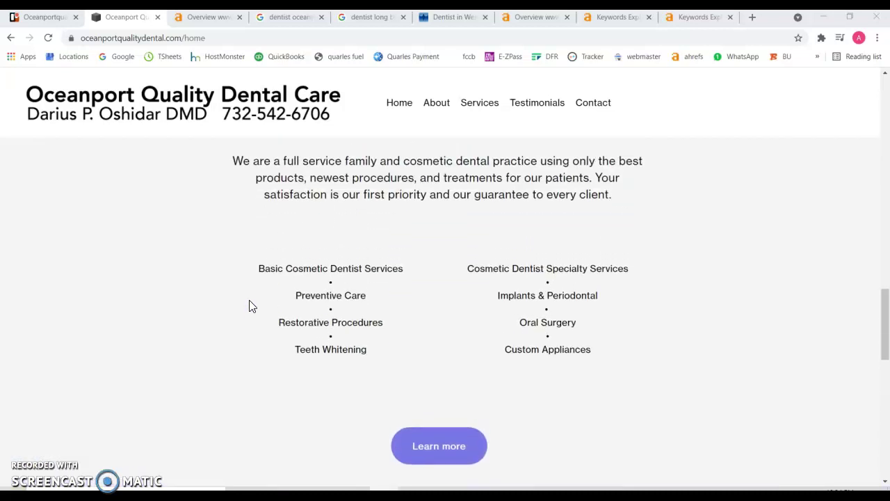
scroll(249, 306, "up", 4)
scroll(249, 304, "up", 3)
left_click(165, 347)
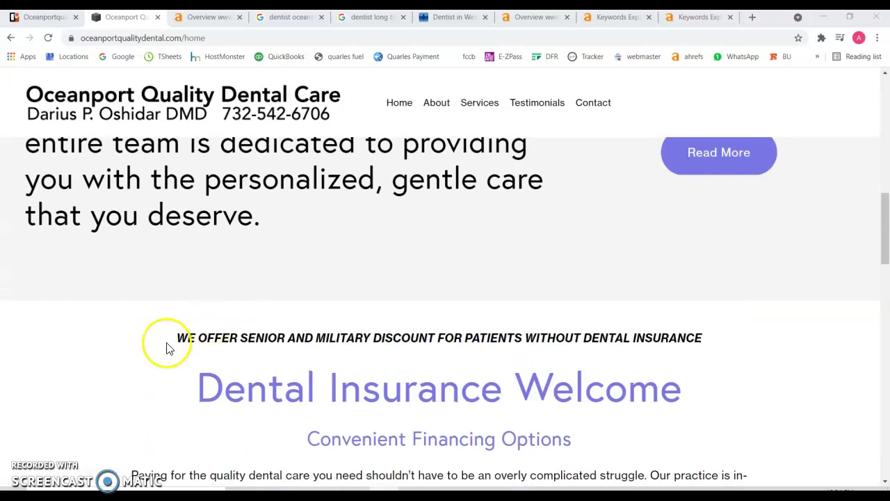
scroll(270, 334, "up", 5)
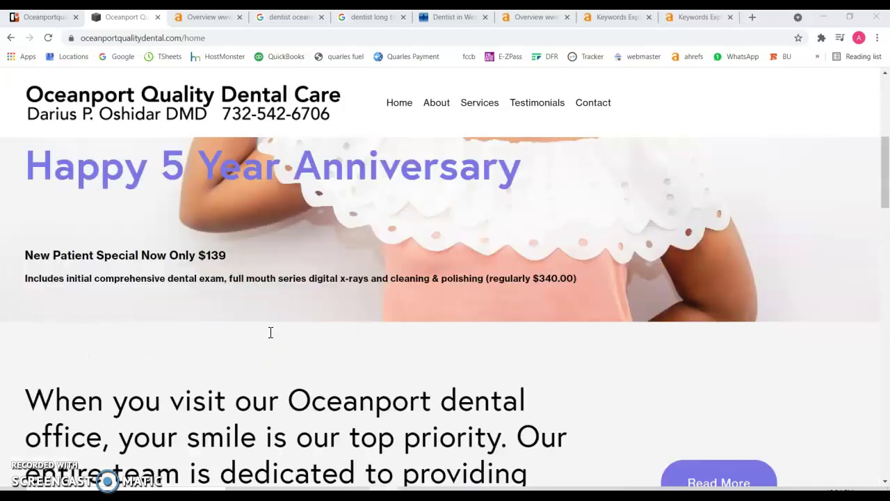
scroll(271, 335, "up", 4)
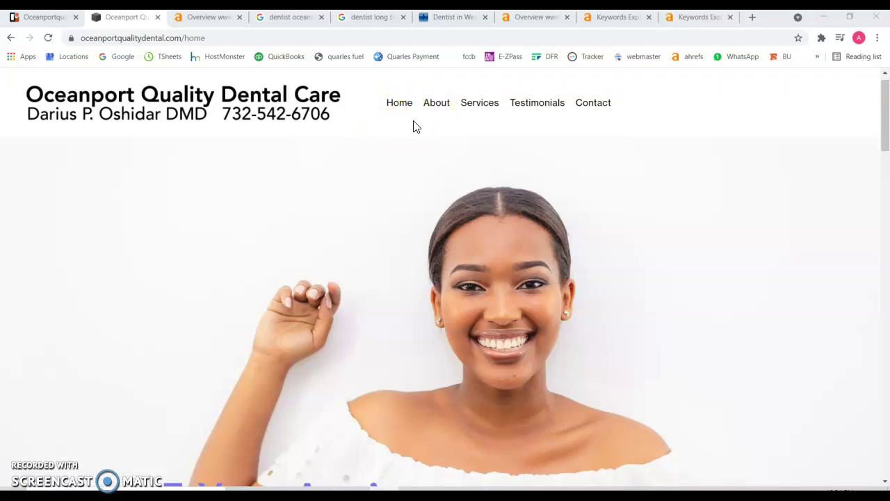
left_click(431, 103)
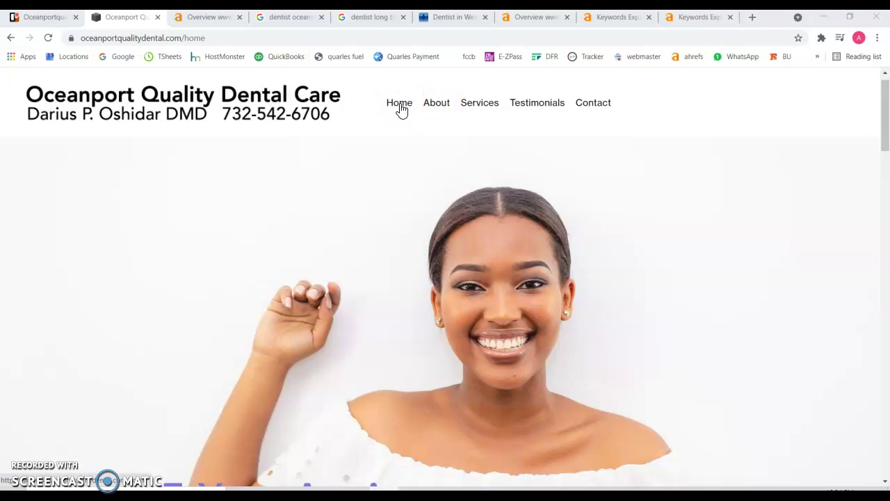
- Open the practice's Our Services page and look over its opening section
left_click(487, 97)
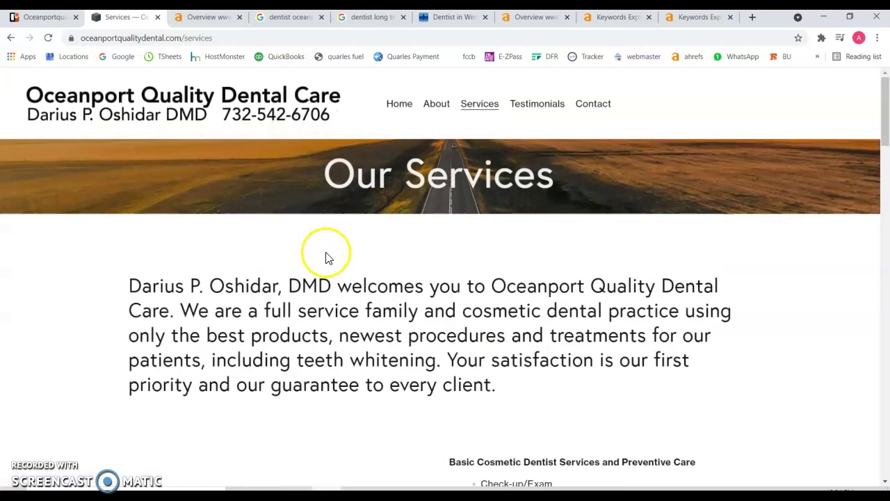
scroll(327, 252, "down", 5)
scroll(326, 256, "down", 2)
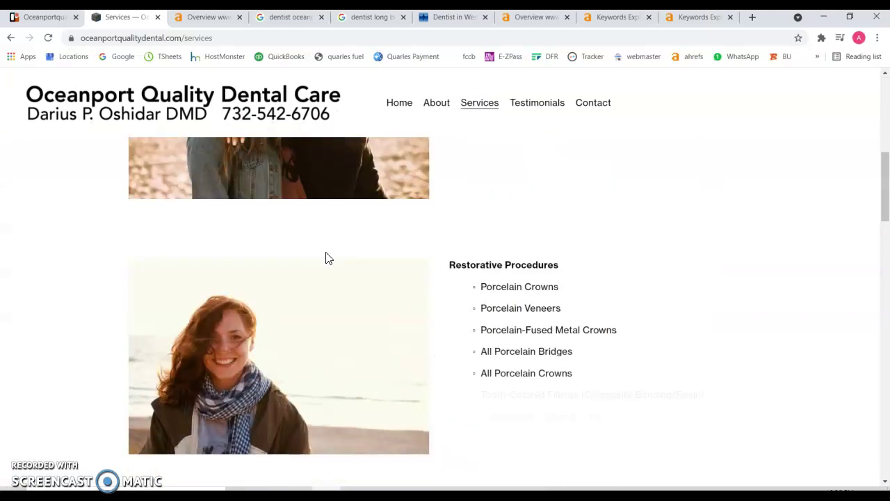
scroll(326, 255, "up", 3)
left_click(453, 252)
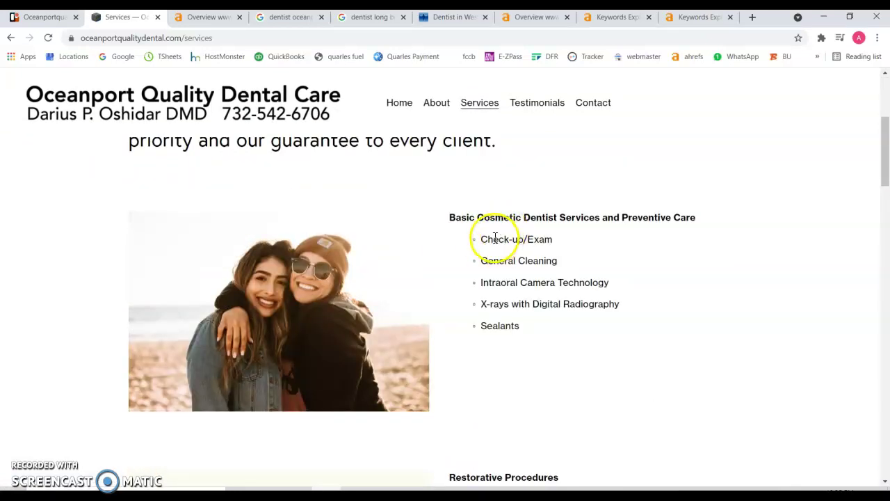
- Scroll the treatment categories down to the contact footer and back up
scroll(511, 342, "down", 4)
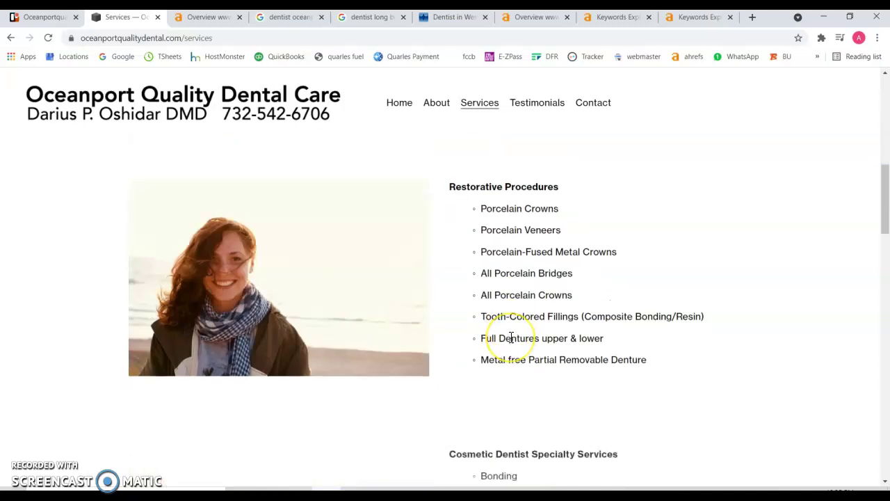
scroll(512, 343, "down", 3)
scroll(511, 343, "down", 3)
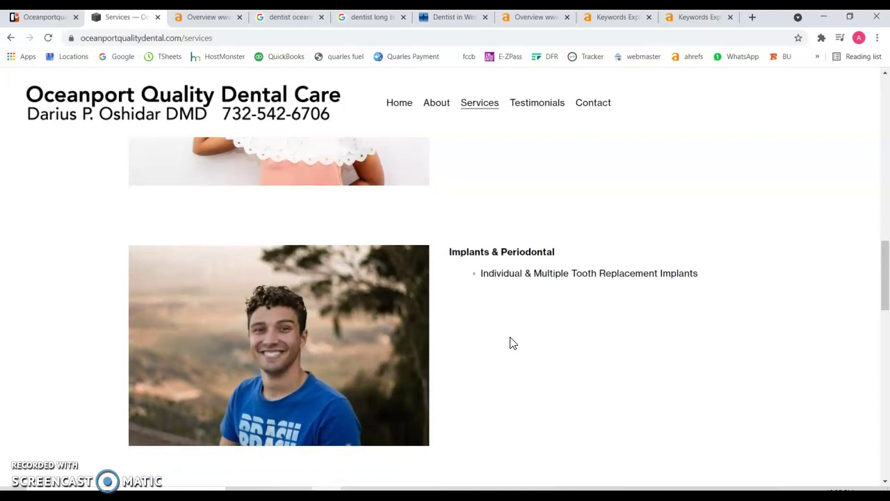
scroll(511, 343, "down", 5)
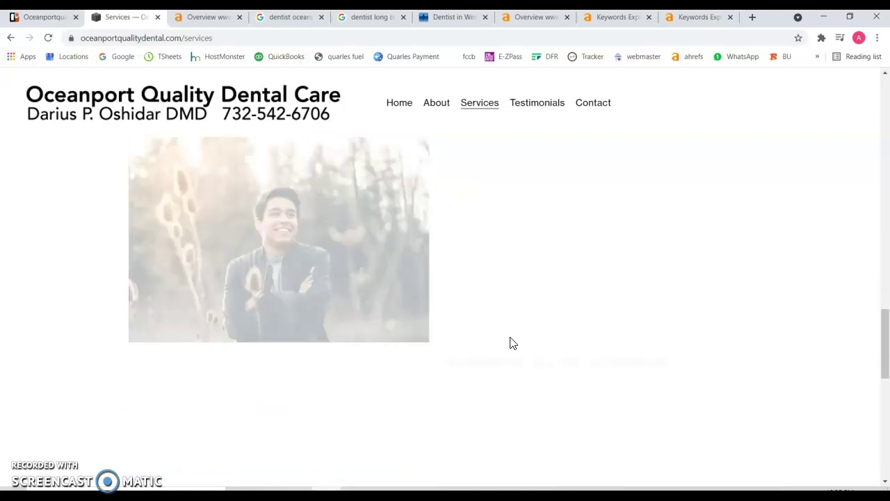
scroll(511, 343, "down", 2)
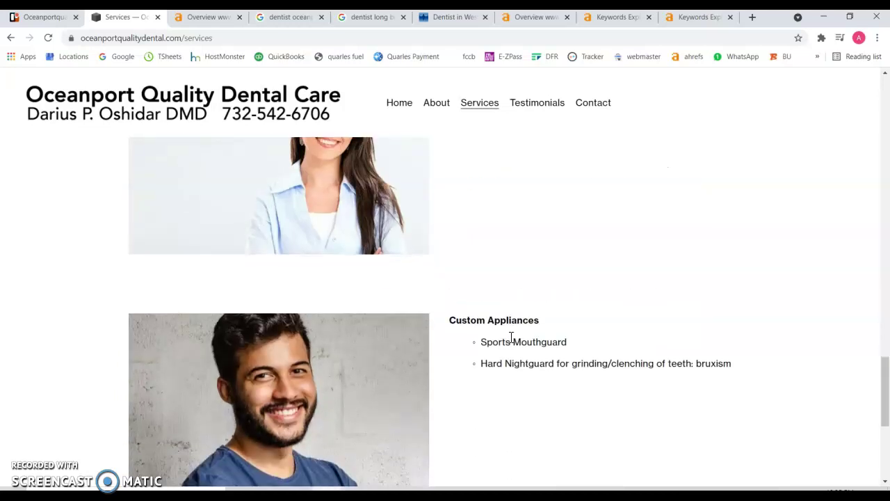
scroll(512, 342, "down", 4)
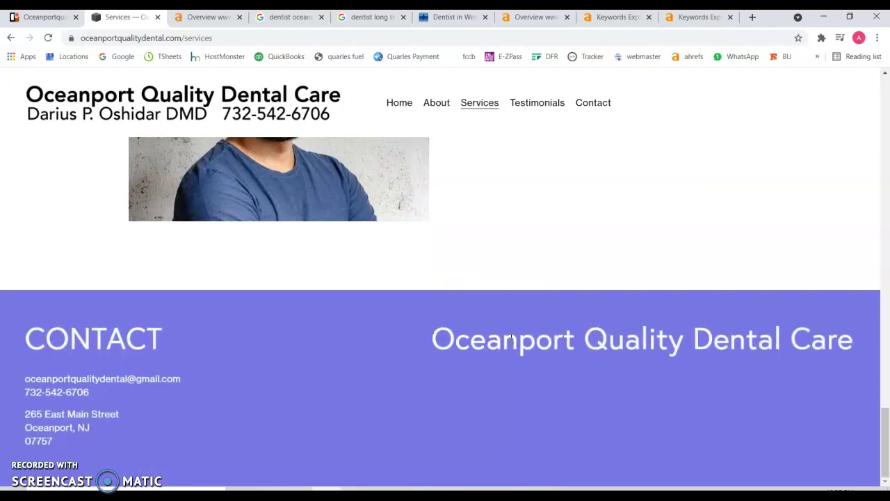
scroll(509, 342, "up", 10)
scroll(510, 342, "up", 5)
scroll(511, 342, "up", 2)
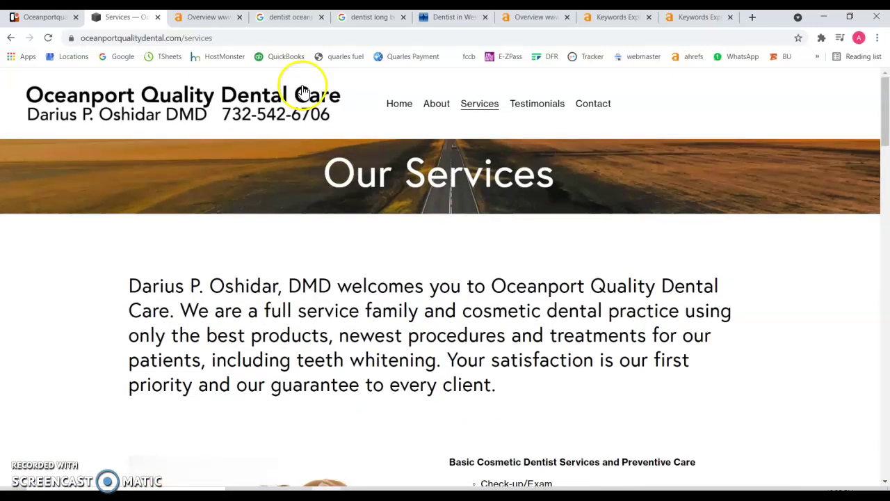
- View the Ahrefs overview for oceanportqualitydental.com: 92 backlinks, 12 referring domains, 16 organic keywords
left_click(214, 24)
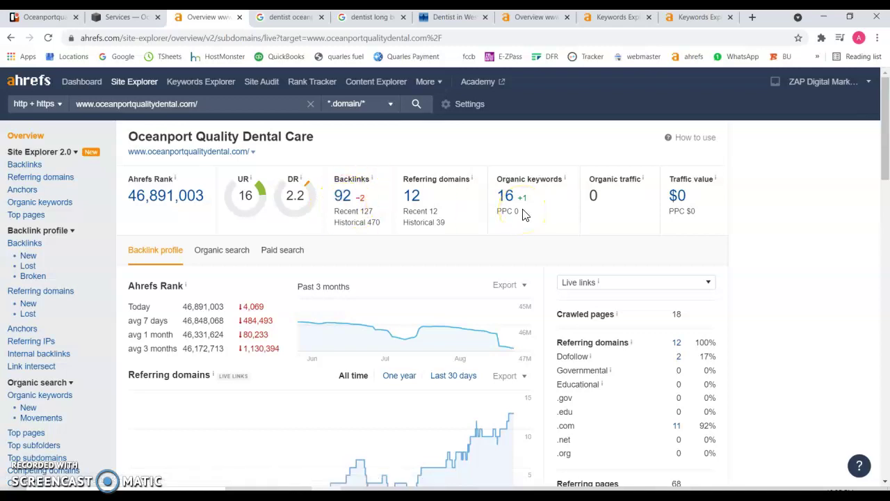
- Scan the site's Ahrefs organic keywords list, then switch to the 'dentist oceanport nj' Google results
left_click(505, 199)
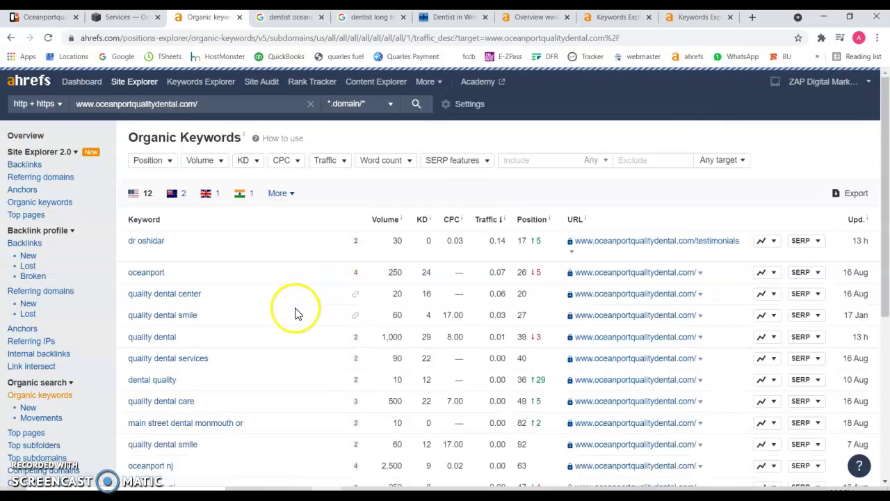
scroll(274, 324, "down", 1)
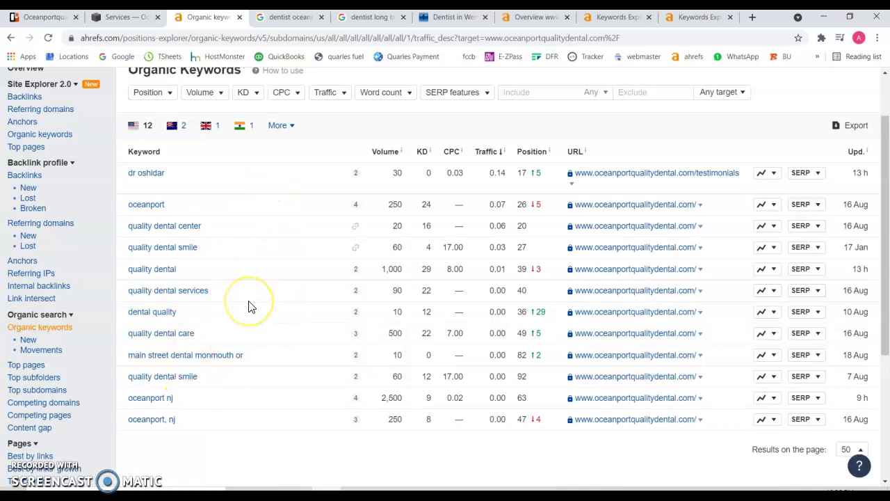
scroll(252, 305, "up", 1)
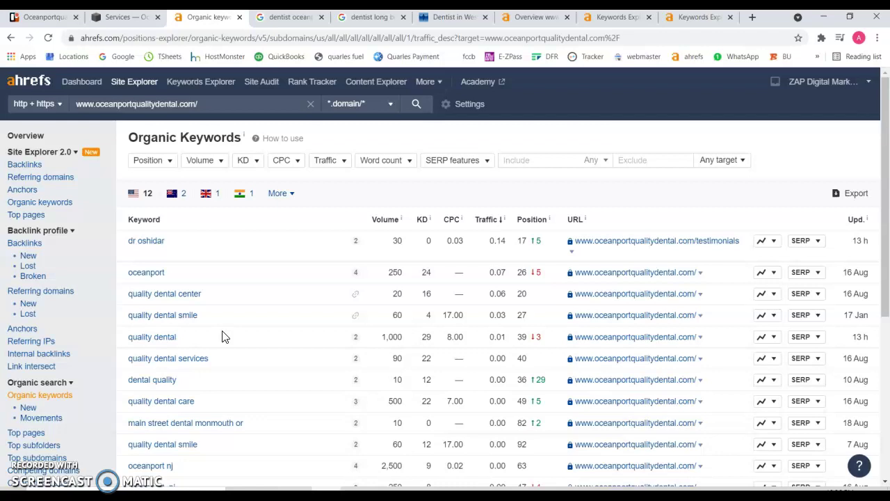
left_click(282, 19)
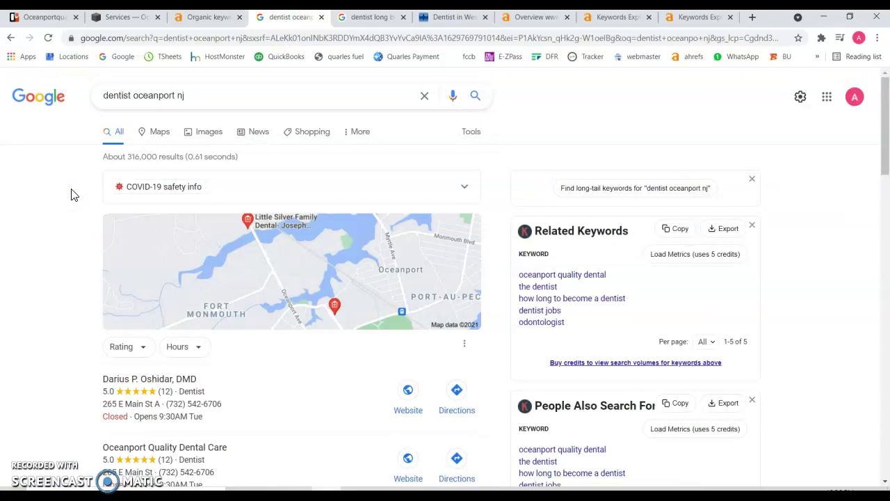
- Scan the 'dentist oceanport nj' Google listings, then check its Ahrefs volume of 0–10
scroll(74, 194, "down", 3)
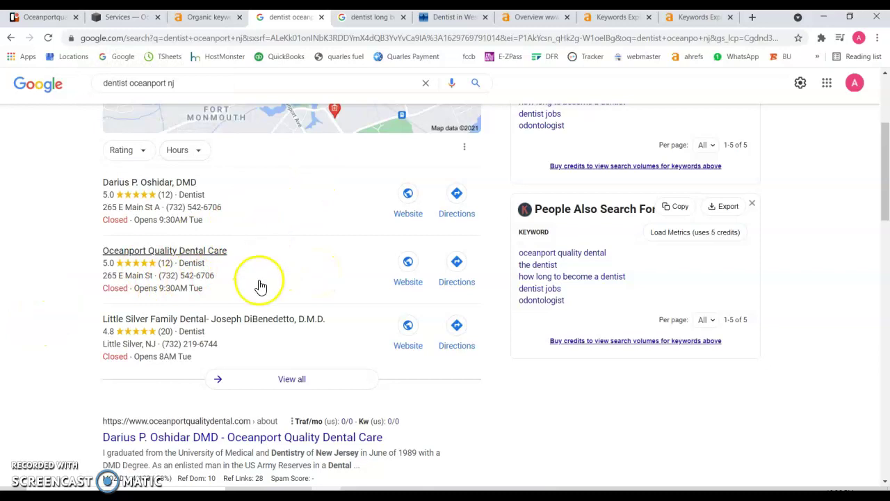
left_click(151, 271)
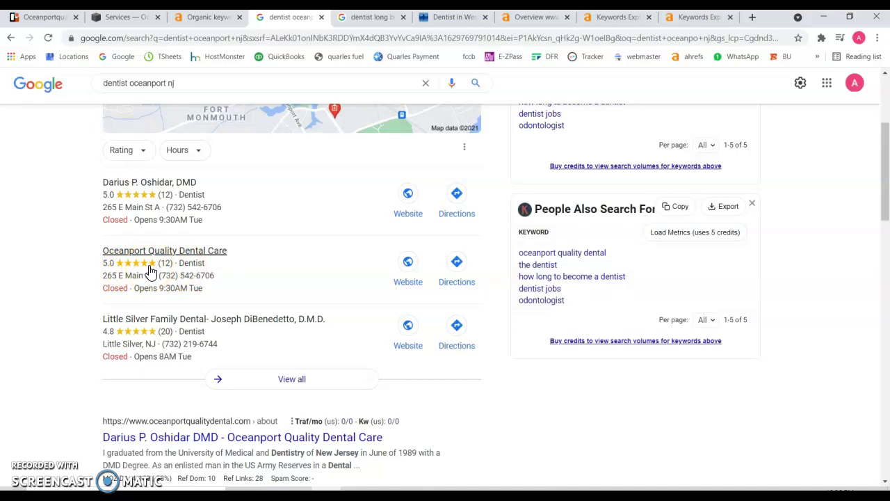
scroll(288, 272, "down", 3)
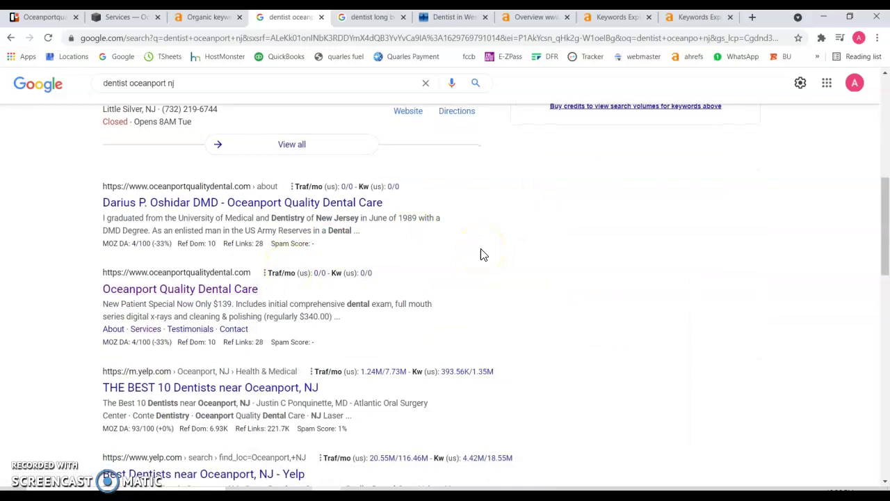
scroll(482, 254, "up", 3)
scroll(481, 252, "down", 2)
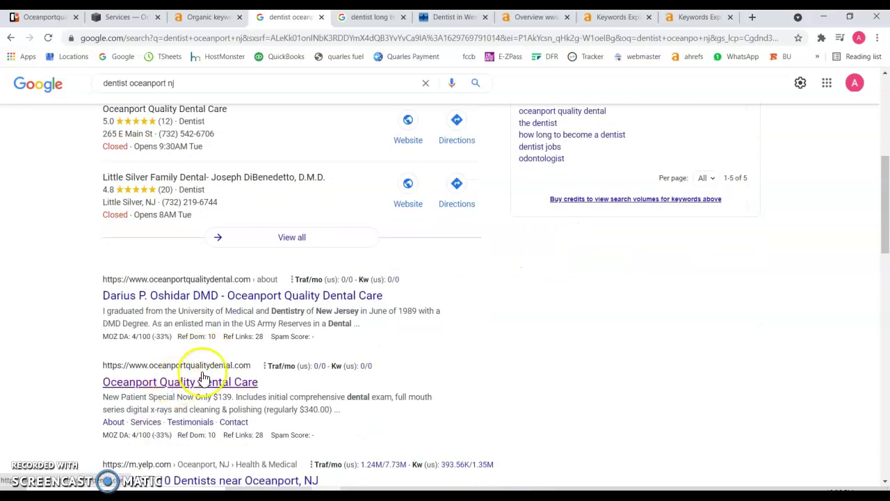
scroll(400, 358, "down", 4)
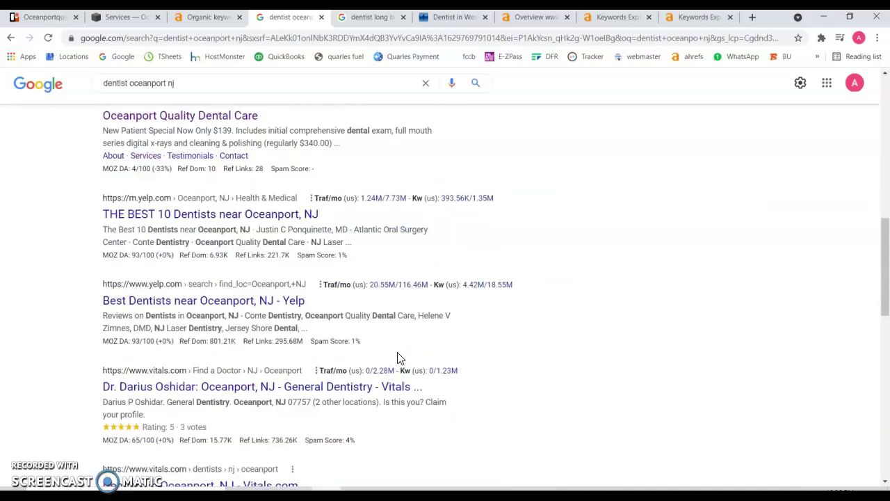
scroll(399, 355, "down", 3)
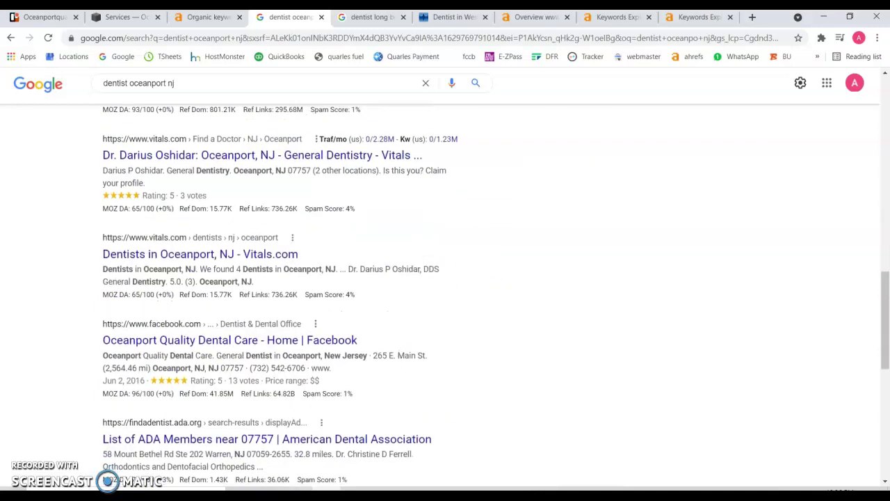
left_click(613, 17)
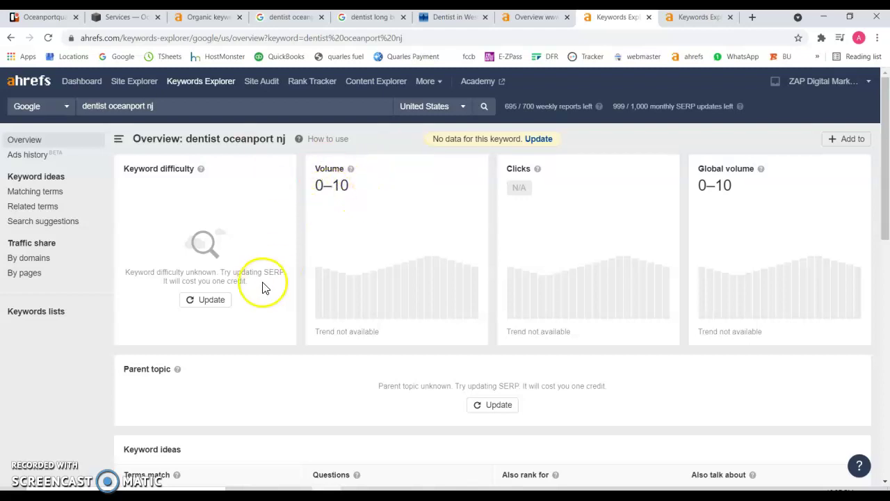
- Check 'dentist long branch nj' in Ahrefs: volume 90, $4.50 CPC, difficulty 5
left_click(678, 20)
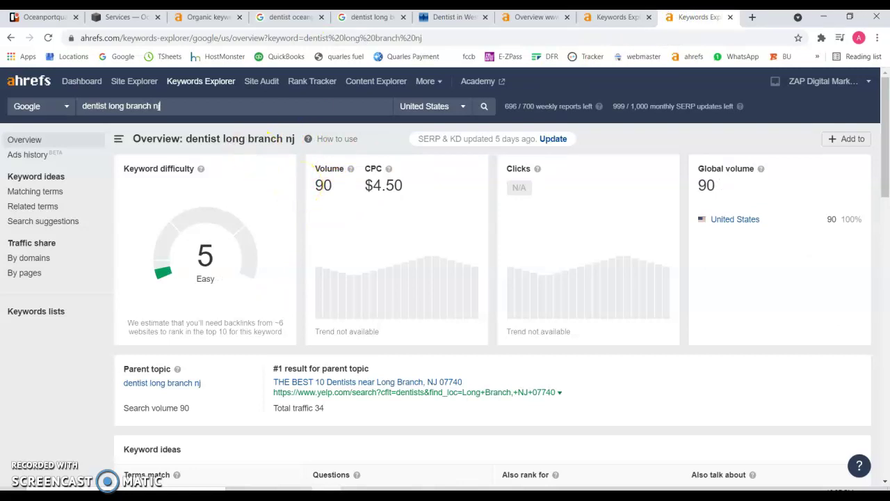
- Return to the 'dentist long branch nj' Google results and scan the top listings
left_click(367, 26)
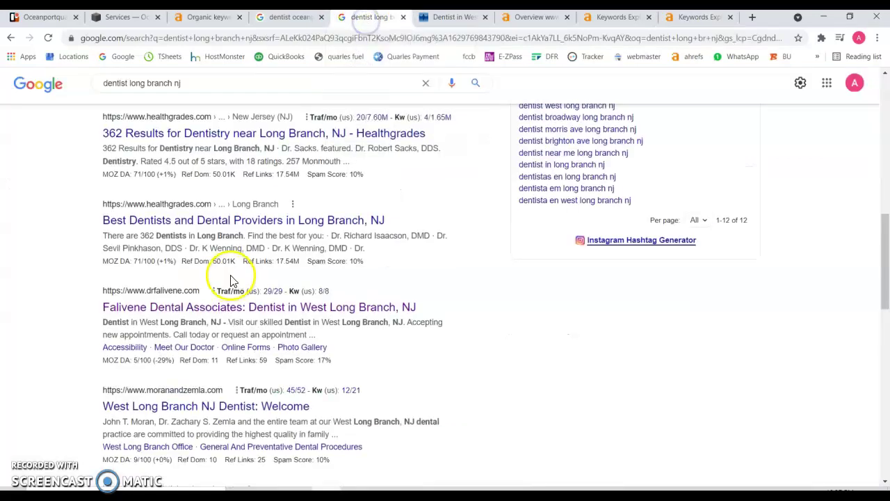
scroll(231, 280, "up", 8)
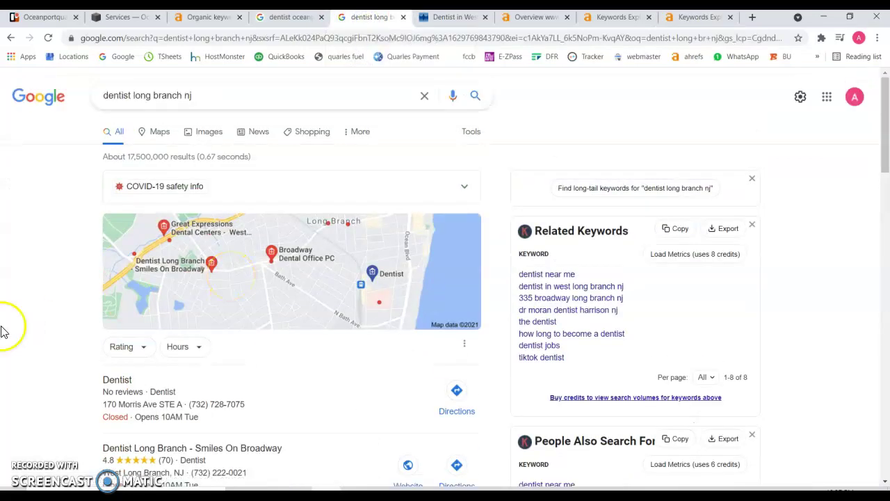
scroll(74, 310, "down", 1)
scroll(74, 309, "down", 4)
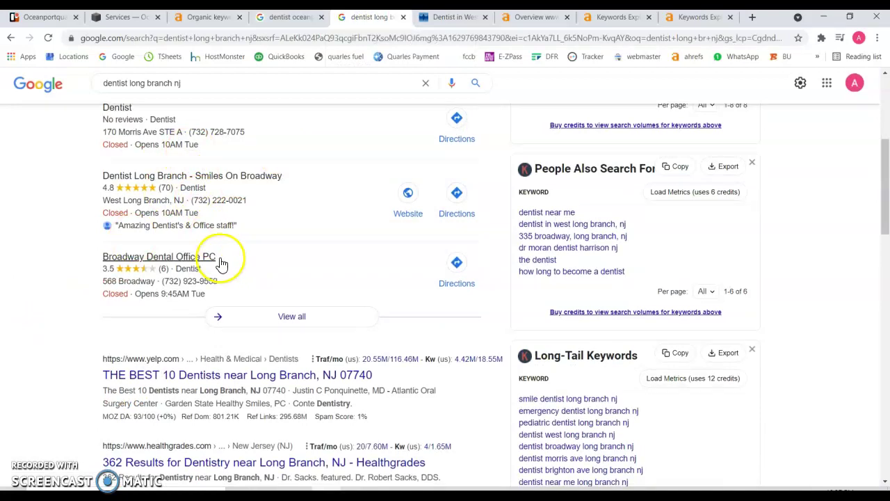
scroll(59, 312, "up", 1)
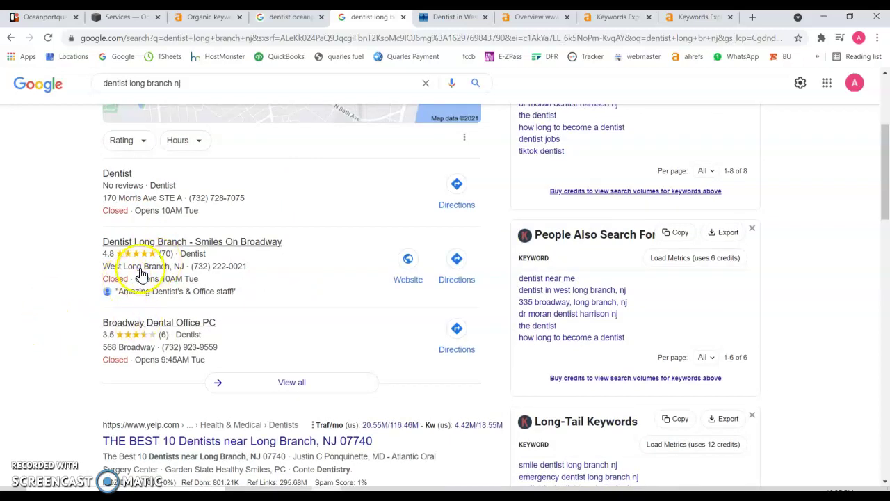
scroll(59, 248, "down", 1)
scroll(58, 251, "down", 3)
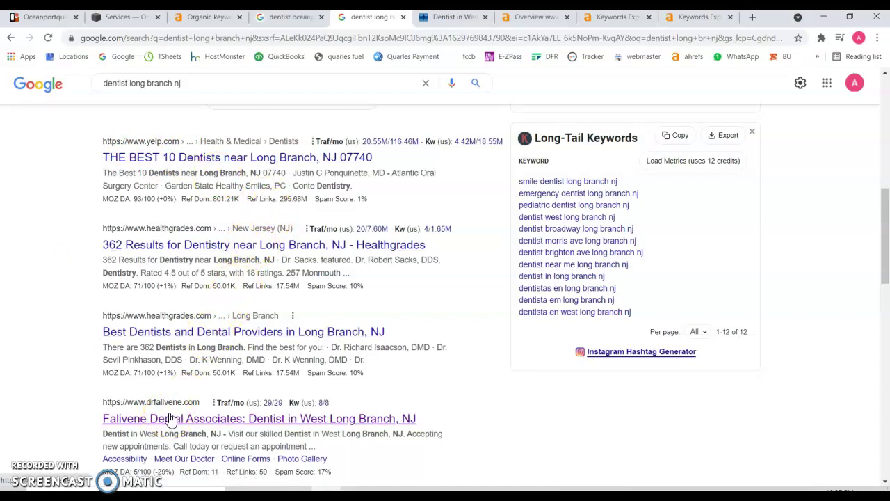
scroll(441, 314, "up", 3)
scroll(441, 314, "up", 2)
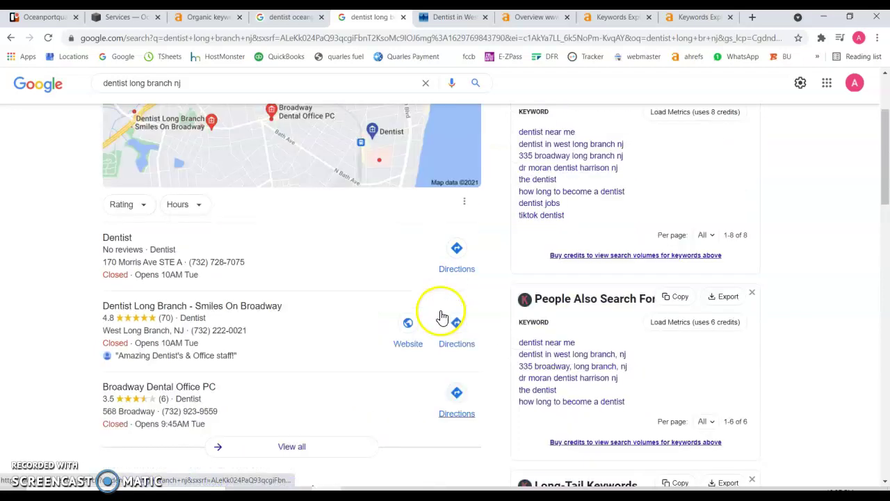
scroll(441, 315, "up", 2)
scroll(441, 315, "down", 1)
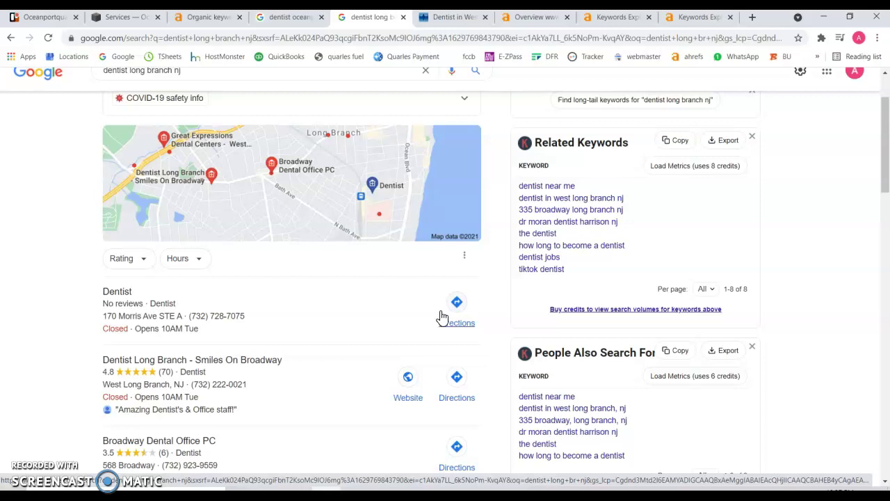
- Scroll down the results to the Falivene Dental Associates listing and back up
scroll(342, 364, "down", 1)
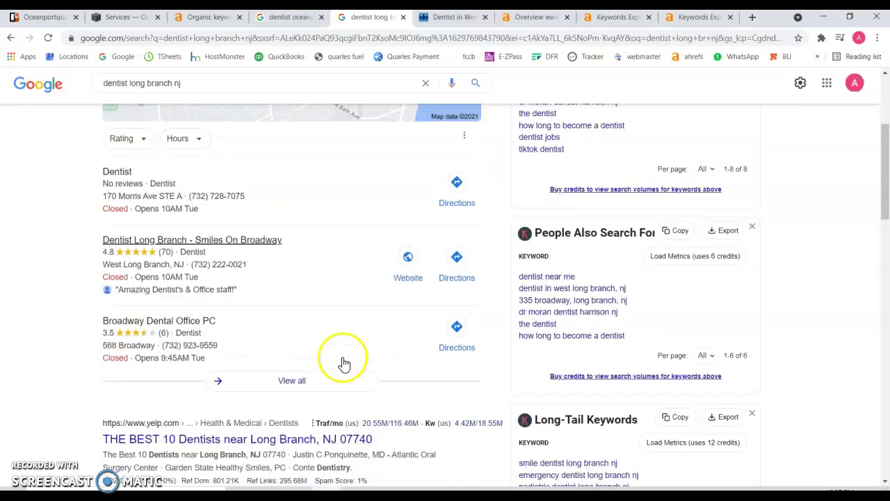
scroll(309, 270, "down", 2)
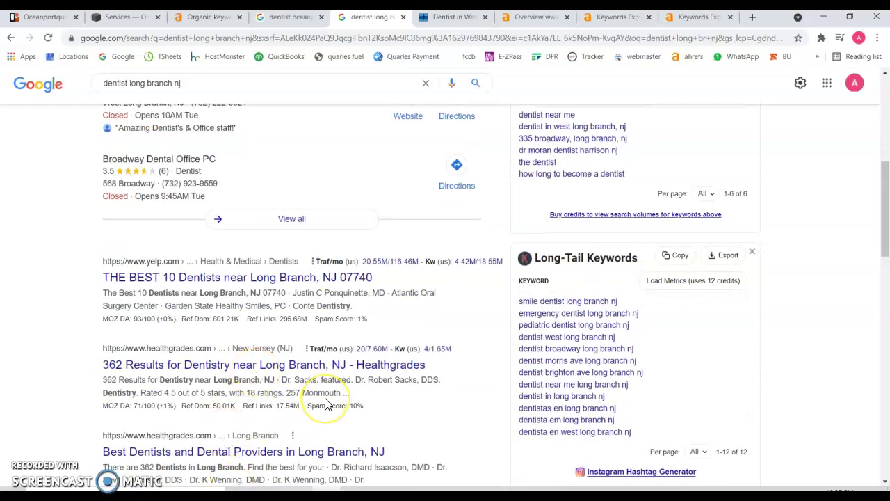
scroll(327, 404, "down", 1)
scroll(327, 404, "down", 3)
scroll(327, 403, "down", 1)
scroll(327, 404, "down", 3)
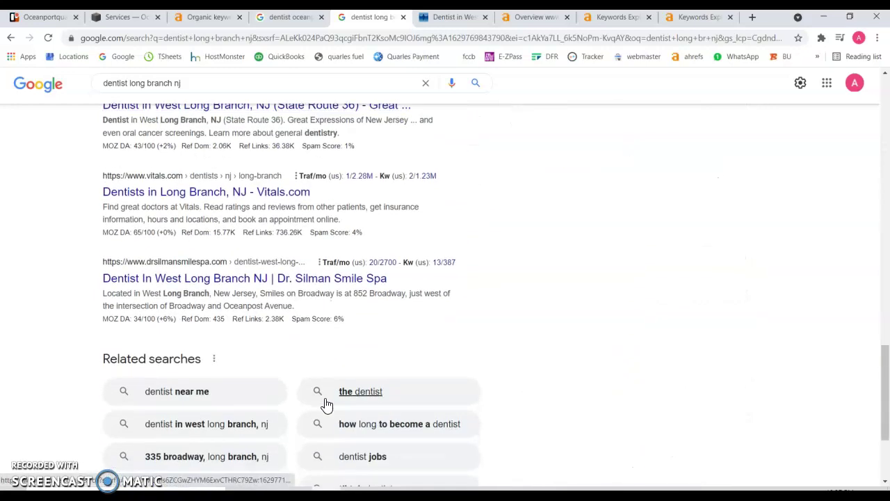
scroll(326, 404, "down", 2)
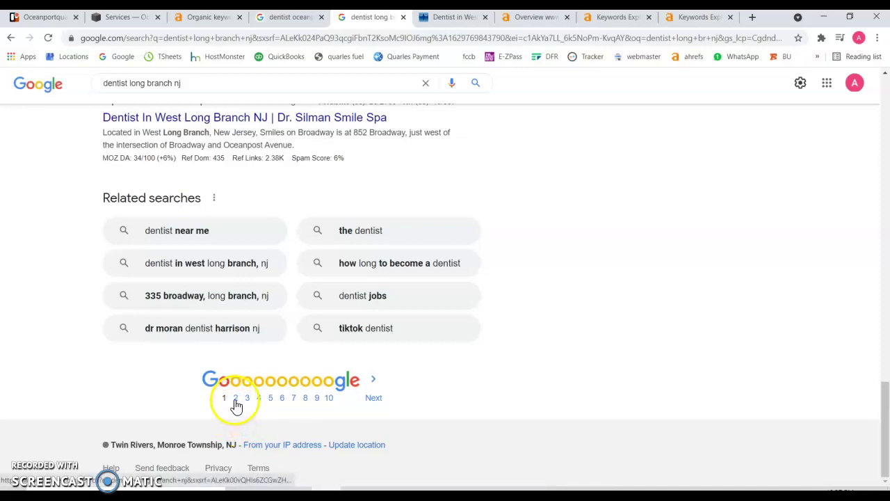
scroll(485, 315, "up", 5)
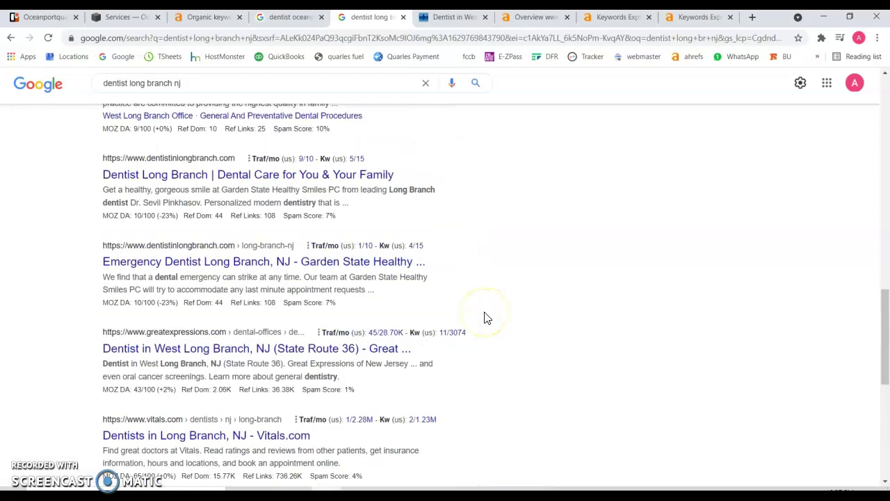
scroll(487, 318, "up", 3)
scroll(487, 318, "up", 2)
scroll(487, 318, "up", 1)
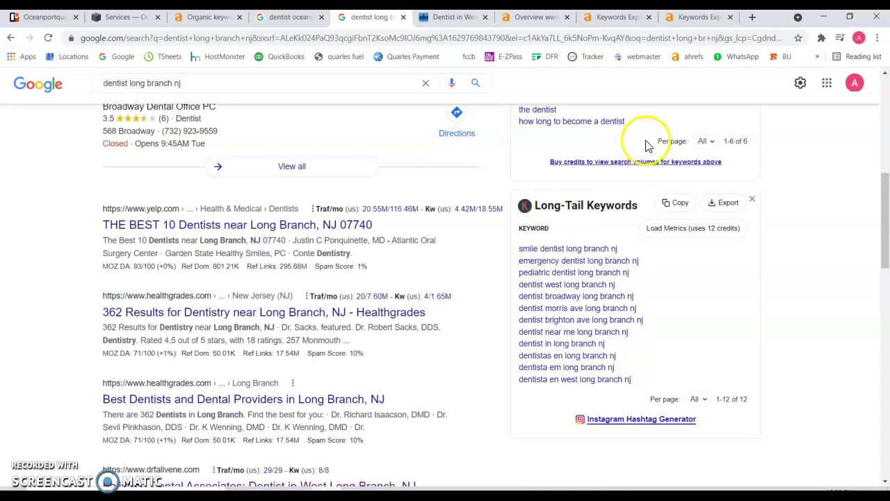
- Recheck the keyword's Ahrefs metrics, then go back to its Google results
left_click(673, 18)
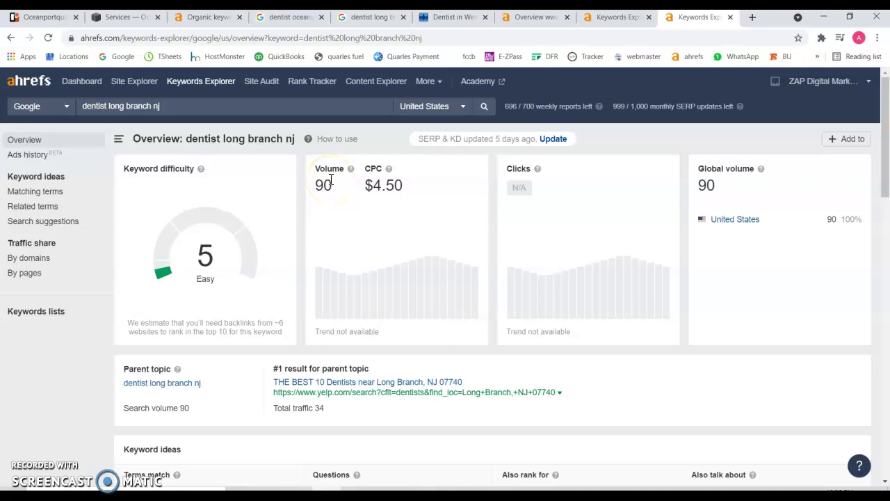
left_click(372, 20)
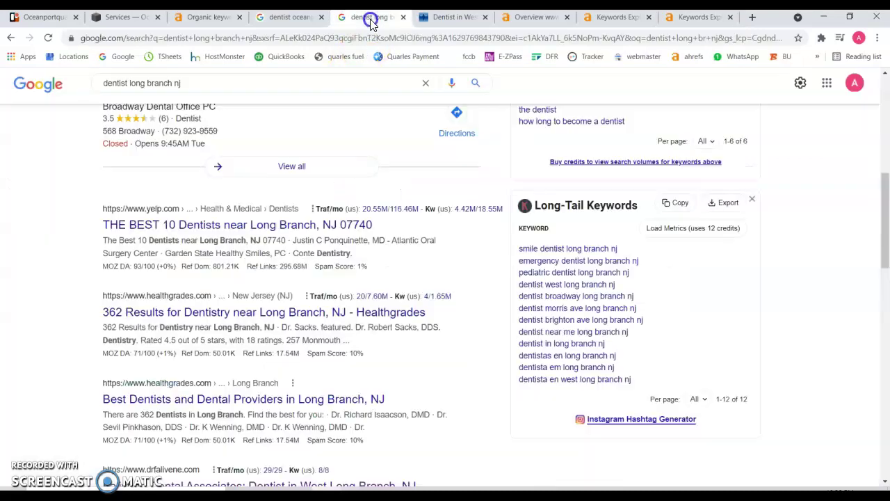
scroll(399, 345, "down", 2)
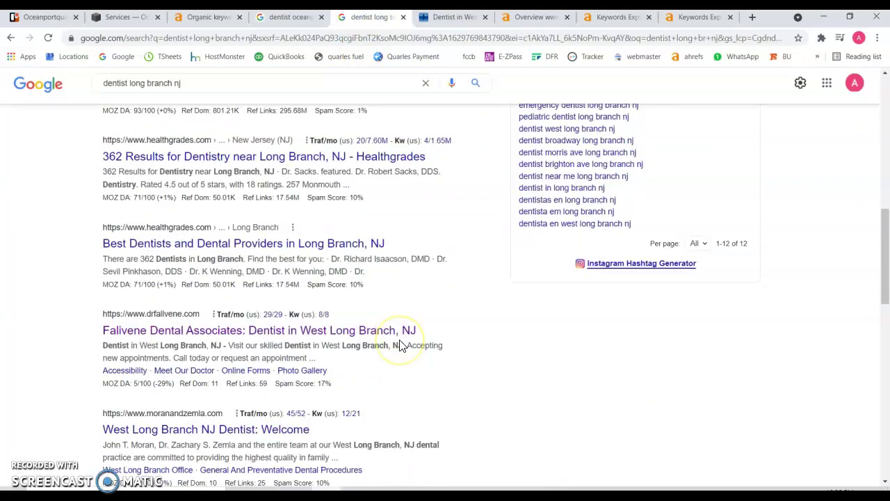
scroll(400, 341, "up", 1)
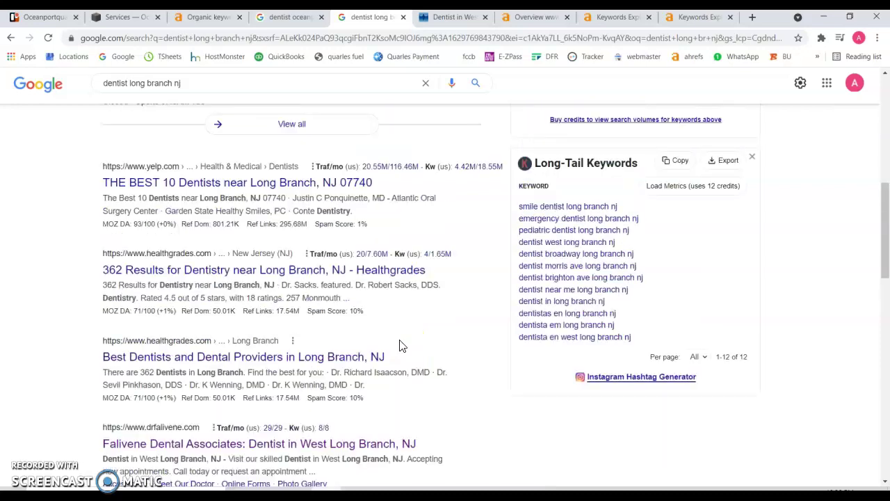
- Review the Falivene home page's welcome text, services and new-patient options, then return to the top
left_click(449, 21)
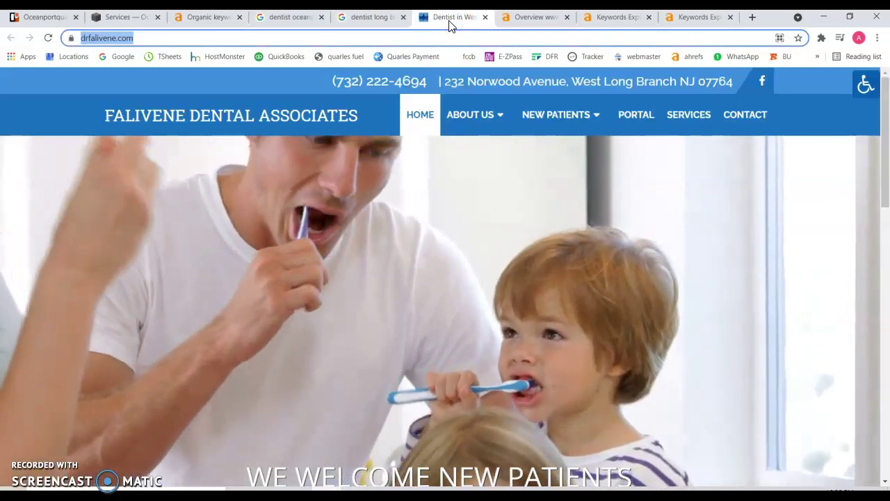
left_click(388, 19)
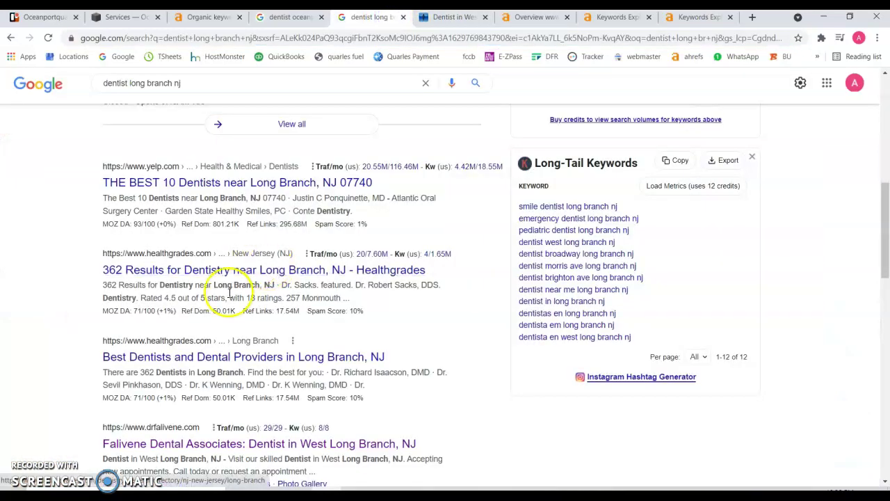
left_click(457, 18)
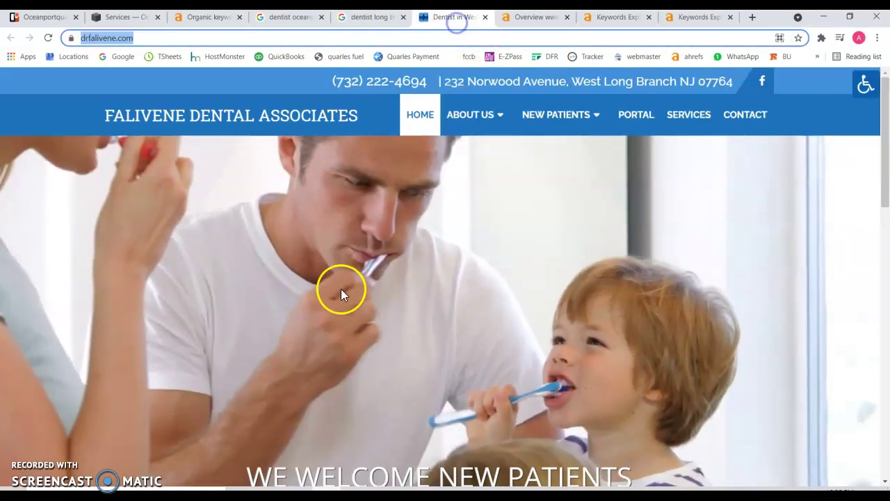
scroll(340, 289, "down", 5)
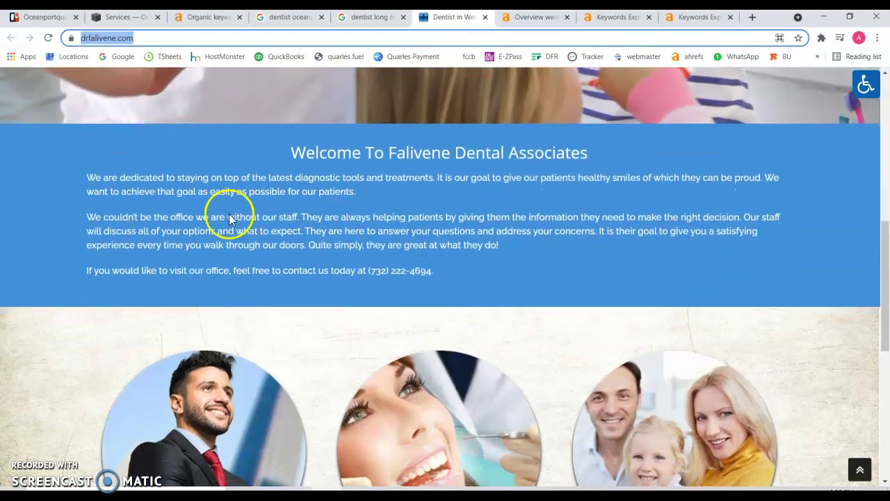
scroll(316, 257, "down", 6)
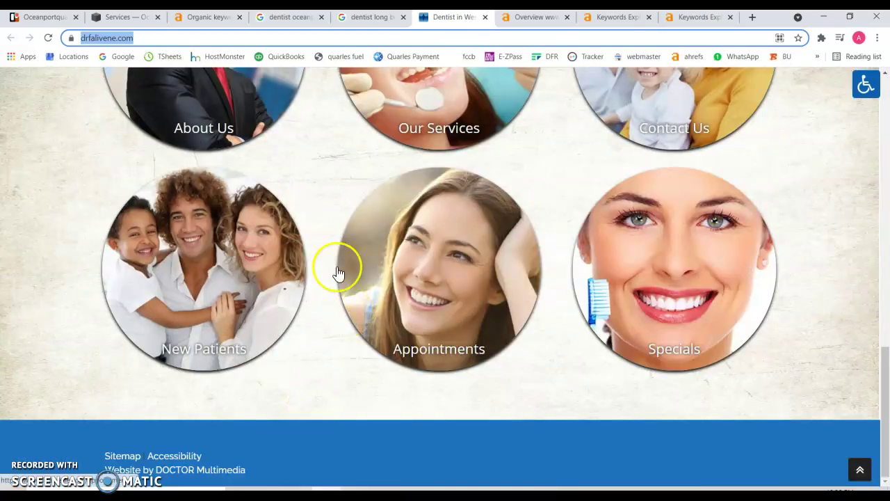
scroll(336, 248, "up", 4)
scroll(336, 247, "up", 3)
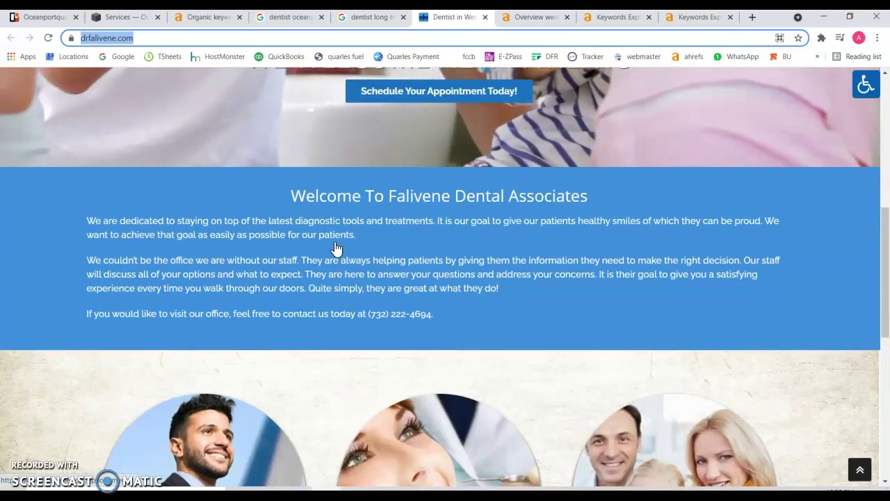
scroll(344, 202, "up", 6)
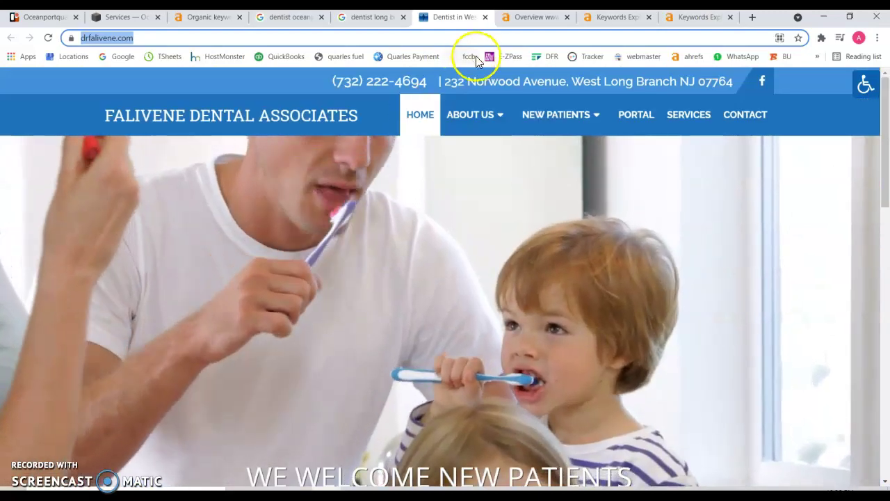
mouse_move(560, 115)
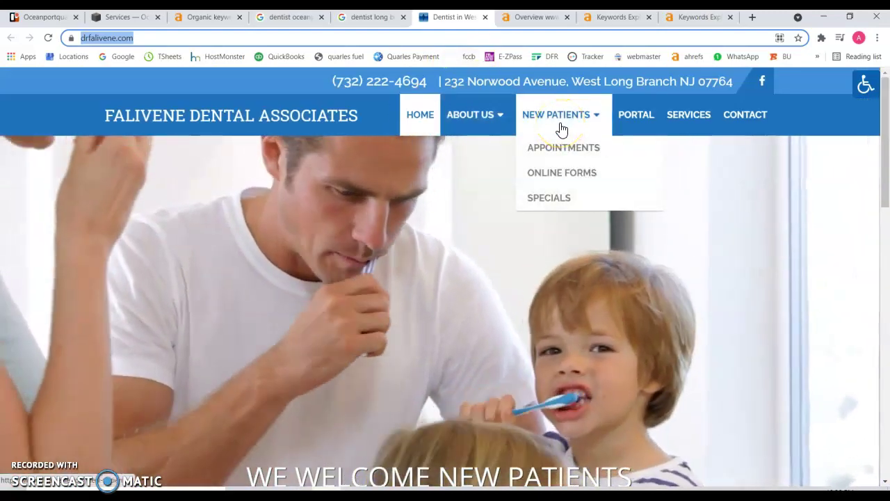
- Check drfalivene.com in Ahrefs (76 backlinks, 13 referring domains) and list its 55 organic keywords
left_click(527, 26)
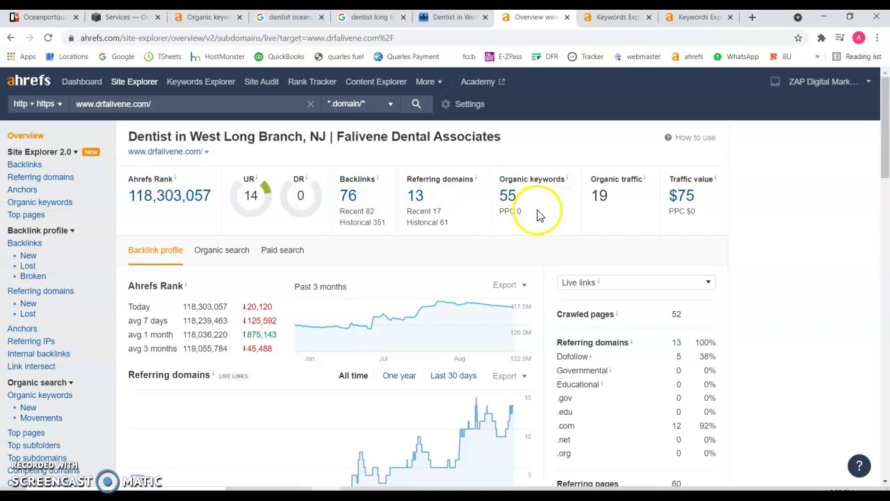
left_click(508, 197)
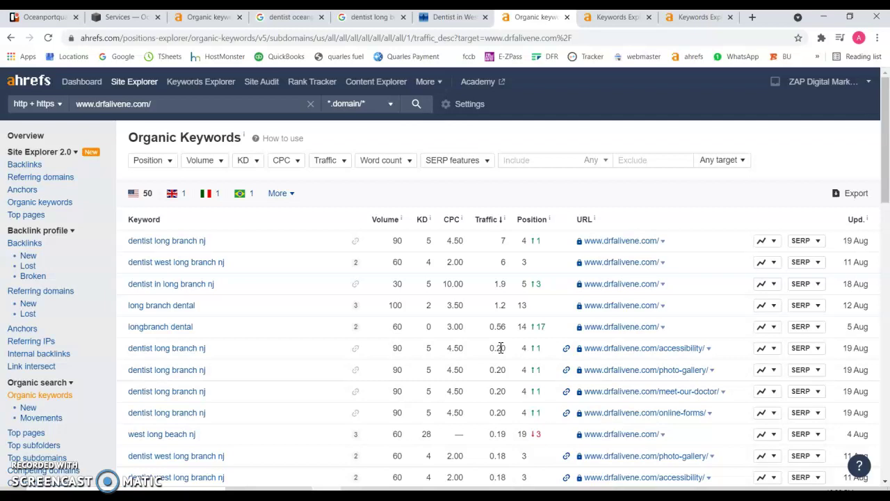
- Scroll drfalivene.com's keyword table down to positions 40–70 and back to the top
scroll(278, 392, "down", 3)
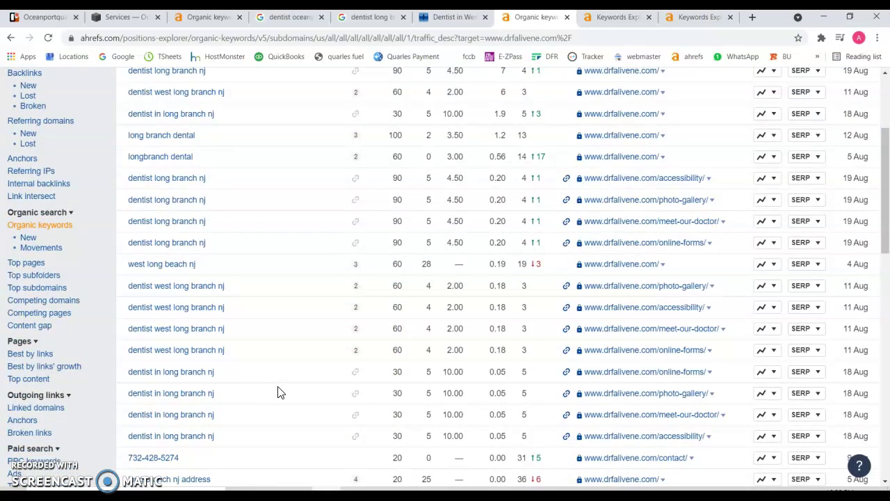
scroll(279, 391, "down", 1)
scroll(278, 391, "down", 3)
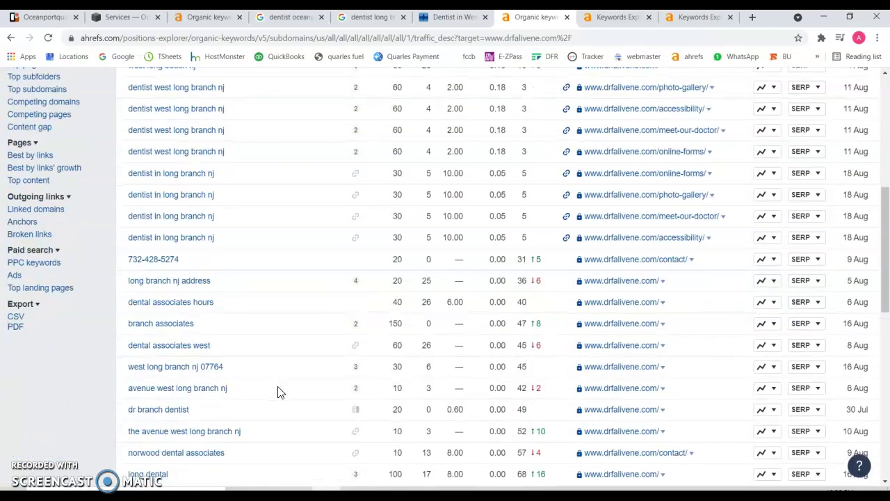
scroll(279, 392, "up", 5)
scroll(279, 392, "down", 1)
scroll(279, 391, "down", 3)
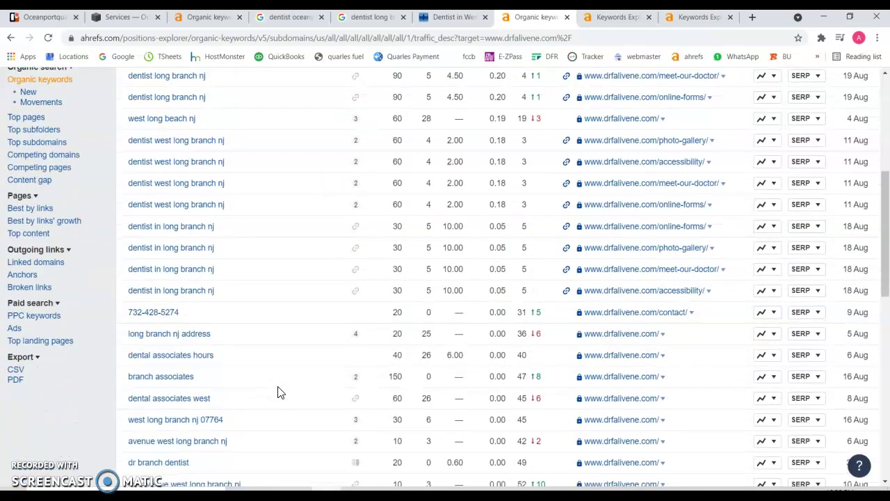
scroll(278, 392, "down", 2)
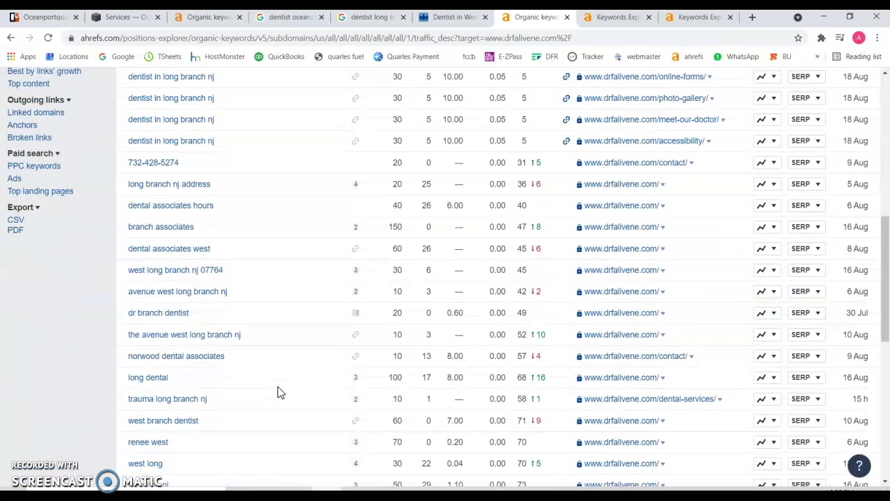
scroll(278, 391, "up", 7)
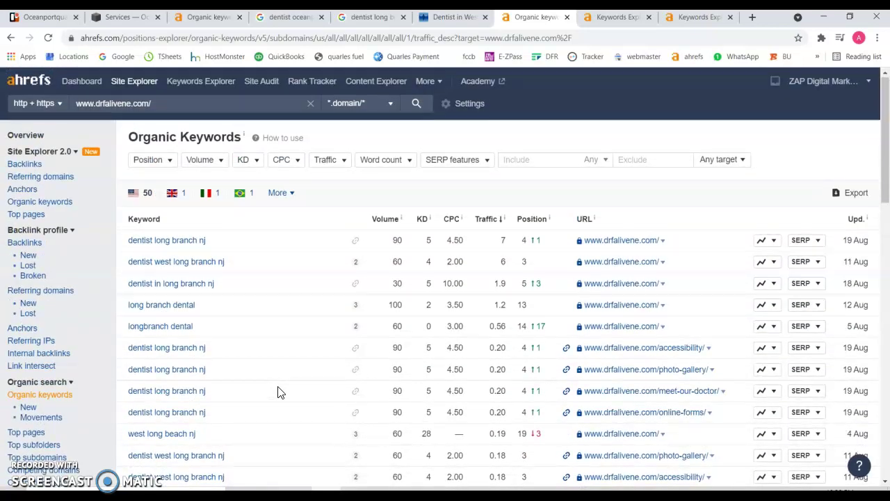
- Go back to the drfalivene.com overview showing 76 backlinks, 13 referring domains and $75 traffic value
left_click(34, 142)
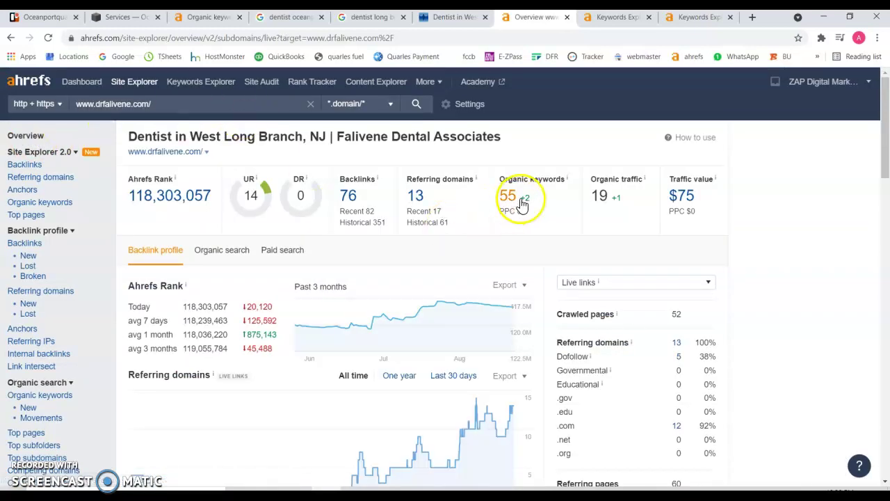
left_click(508, 201)
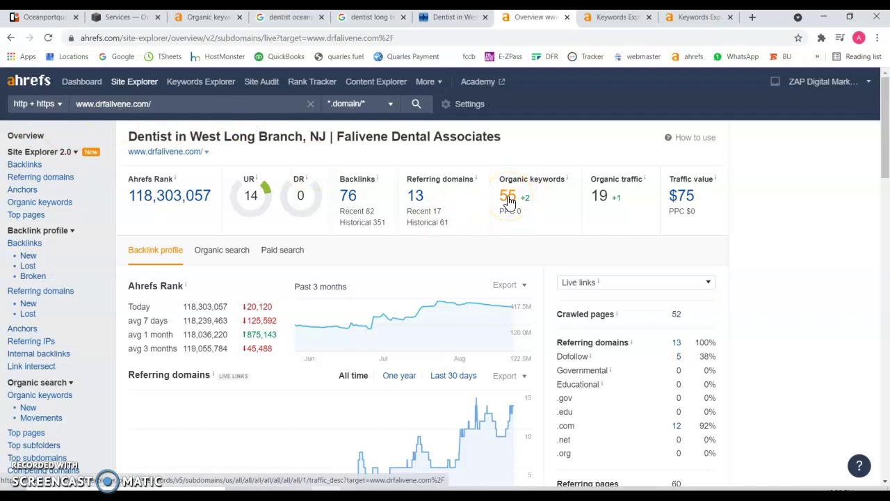
left_click(348, 198)
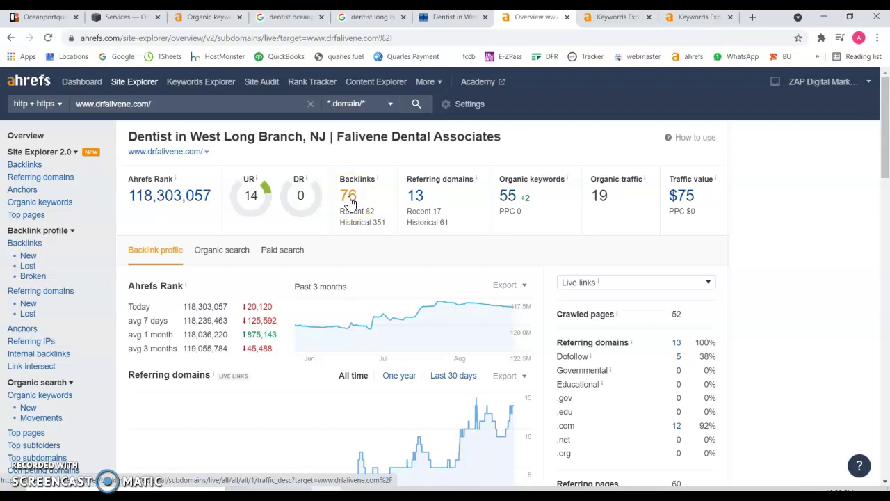
- Return to the Oceanport Quality Dental Services tab and navigate to its home page
left_click(127, 17)
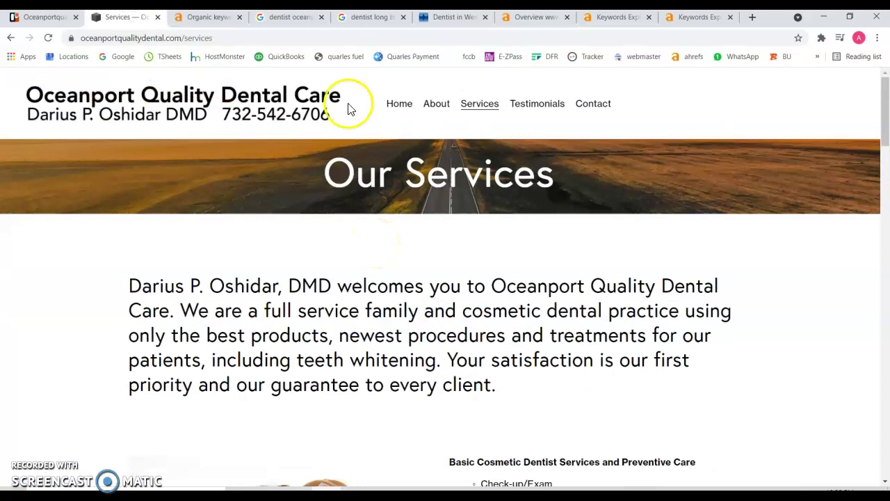
left_click(398, 106)
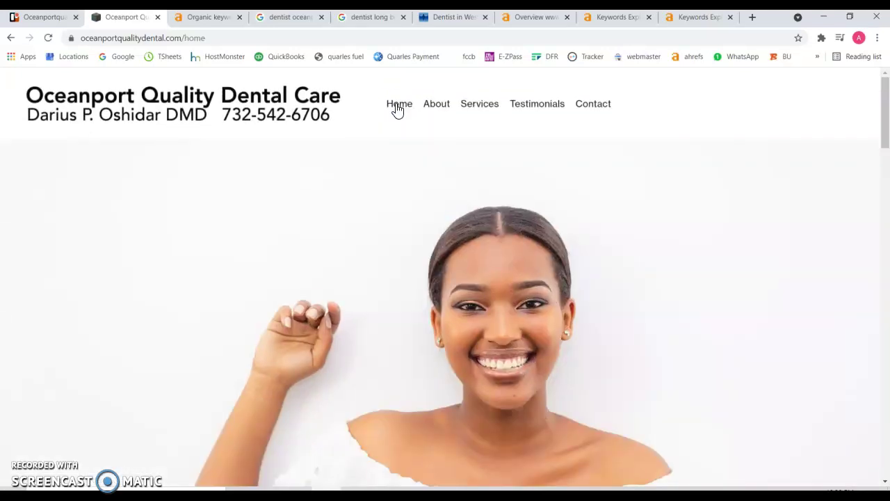